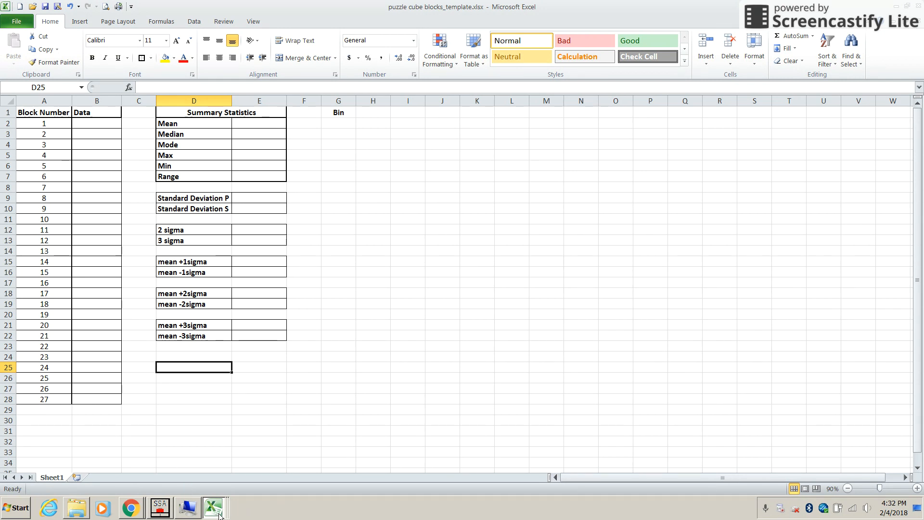
- View the example statistics and histogram in puzzle cube blocks_KW.xlsx and return to puzzle cube blocks_template.xlsx
{"action": "mouse_move", "coordinate": [217, 515]}
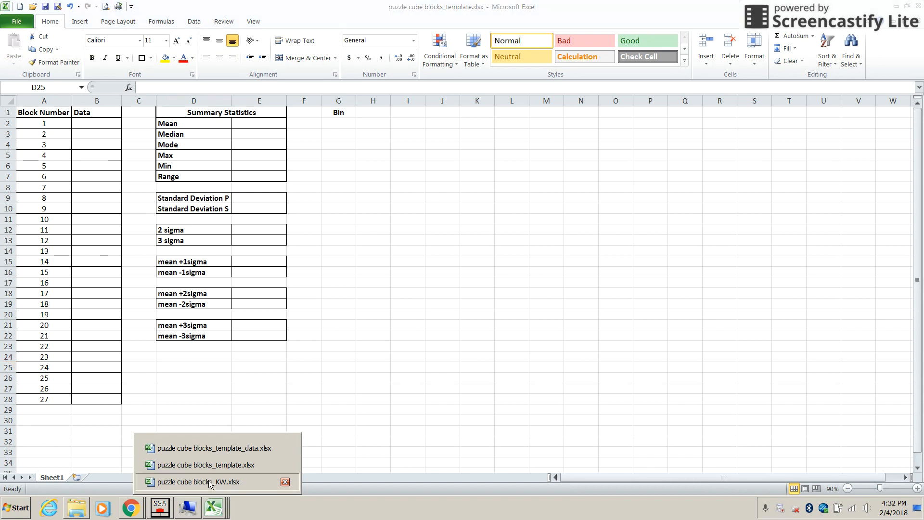
{"action": "left_click", "coordinate": [212, 482]}
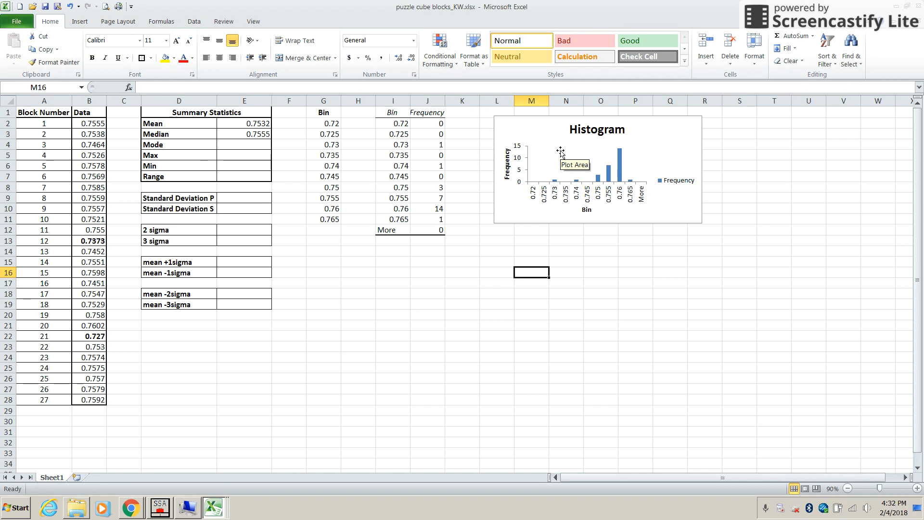
{"action": "mouse_move", "coordinate": [217, 516]}
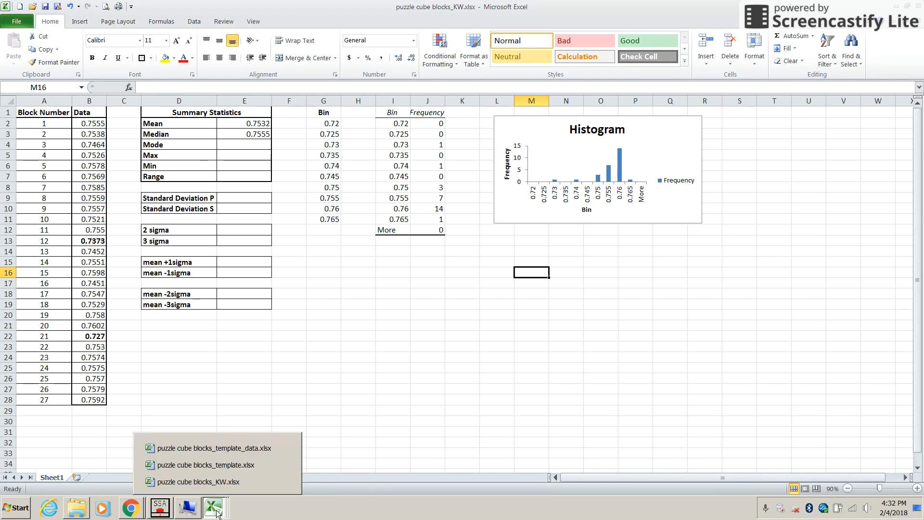
{"action": "left_click", "coordinate": [212, 465]}
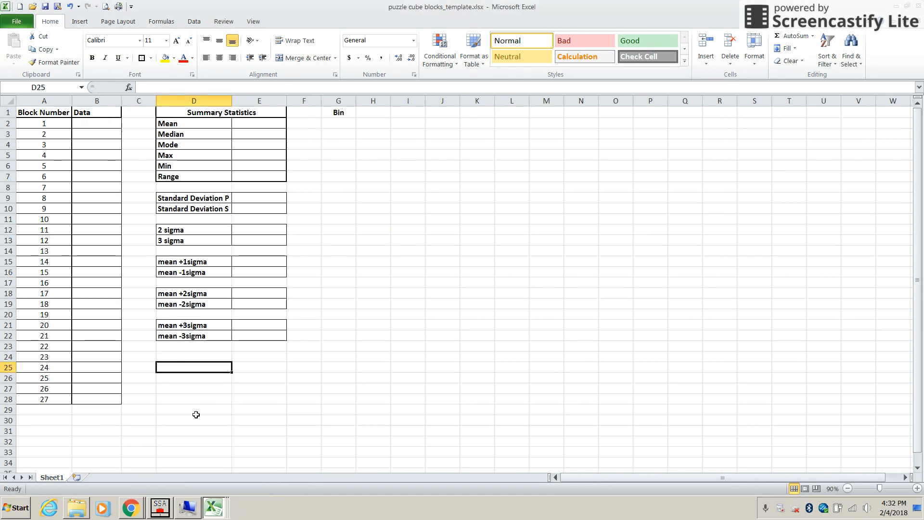
- Switch to the puzzle cube blocks_template_data.xlsx workbook and look over the block measurements in B2:B28
{"action": "left_click", "coordinate": [212, 508]}
{"action": "left_click", "coordinate": [214, 508]}
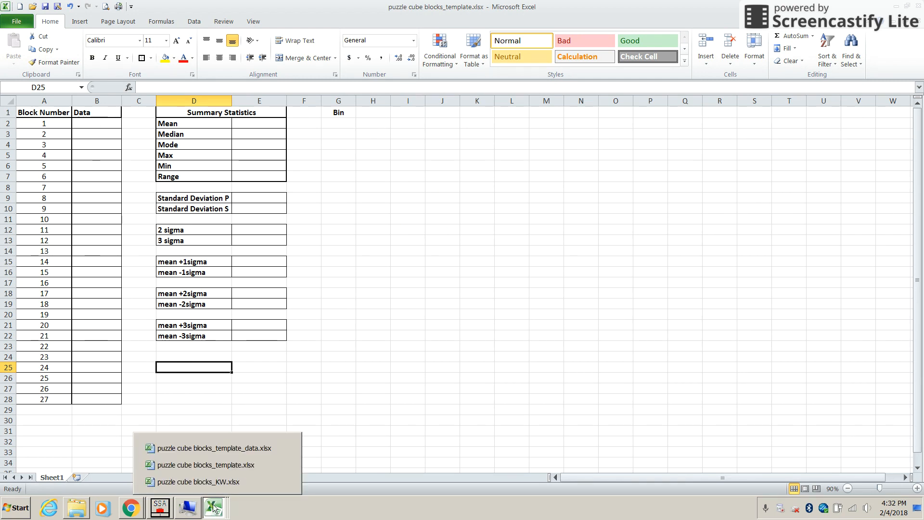
{"action": "left_click", "coordinate": [211, 448]}
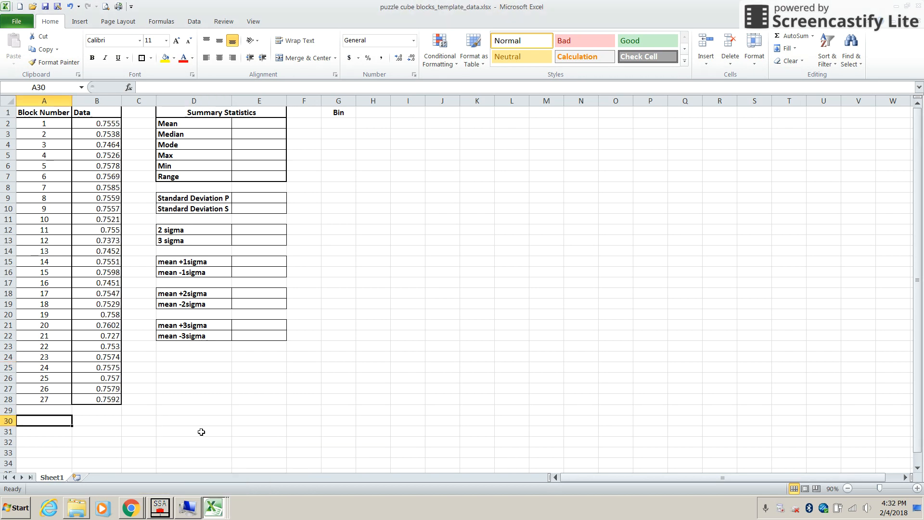
{"action": "left_click", "coordinate": [100, 124]}
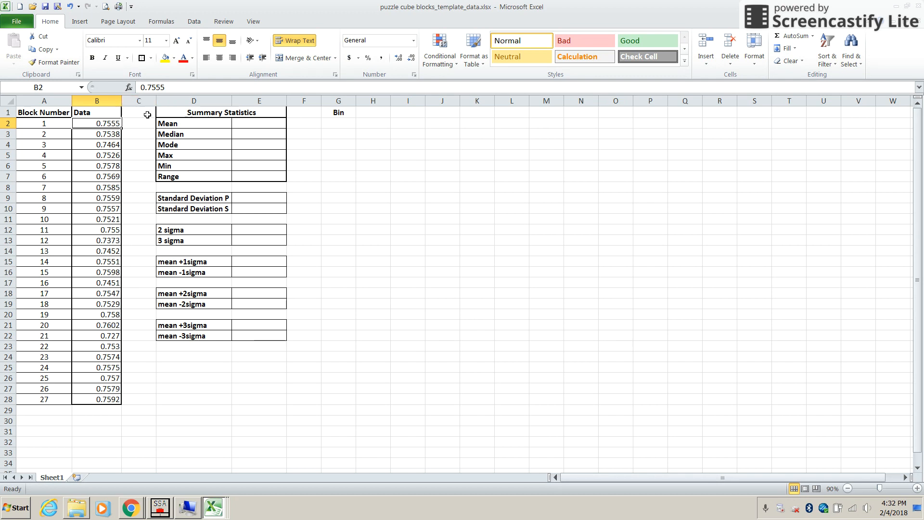
{"action": "left_click", "coordinate": [93, 136]}
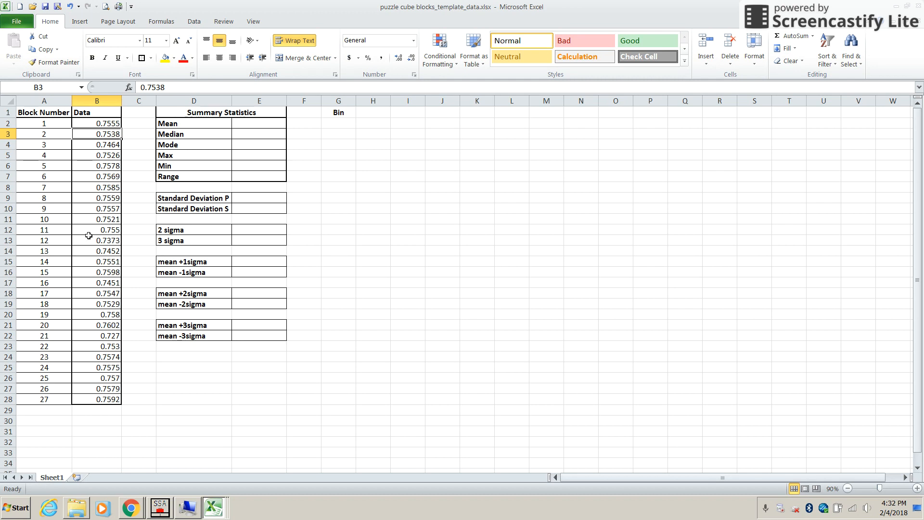
{"action": "left_click", "coordinate": [105, 400]}
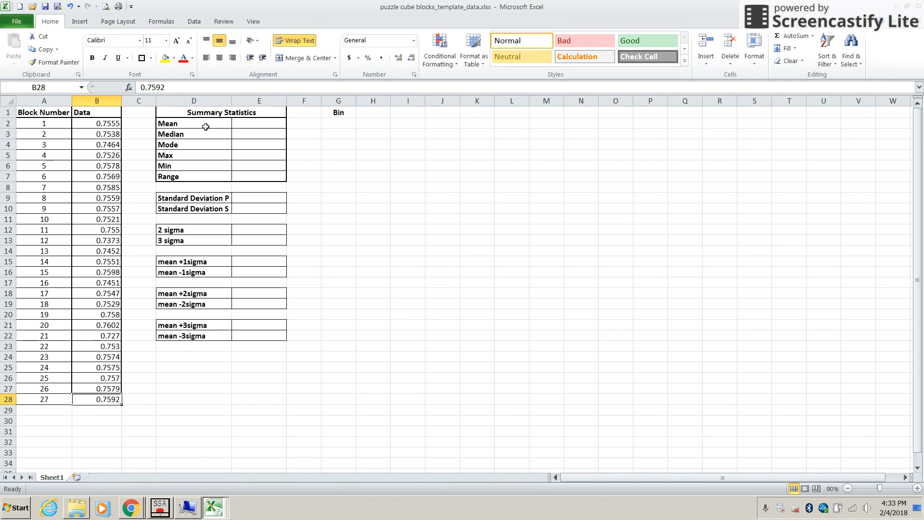
- Calculate the mean of the block data in E2 with the formula =AVERAGE(B2:B28) and review the formula
{"action": "left_click", "coordinate": [255, 123]}
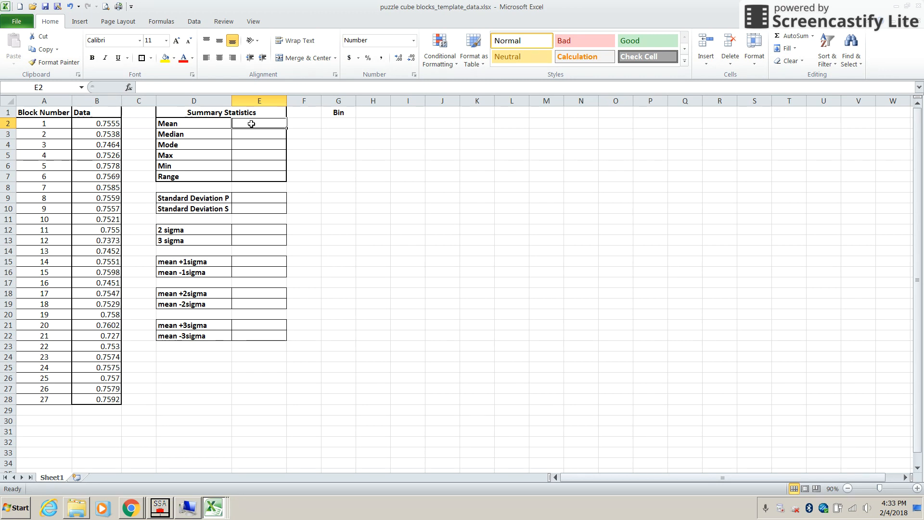
{"action": "type", "text": "="}
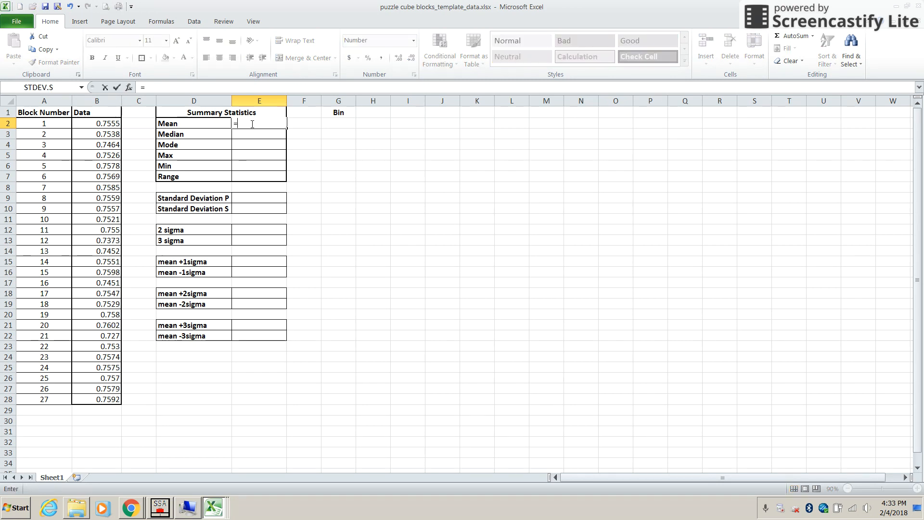
{"action": "type", "text": "mean"}
{"action": "key", "text": "BackSpace"}
{"action": "key", "text": "BackSpace"}
{"action": "key", "text": "BackSpace"}
{"action": "key", "text": "BackSpace"}
{"action": "type", "text": "aver"}
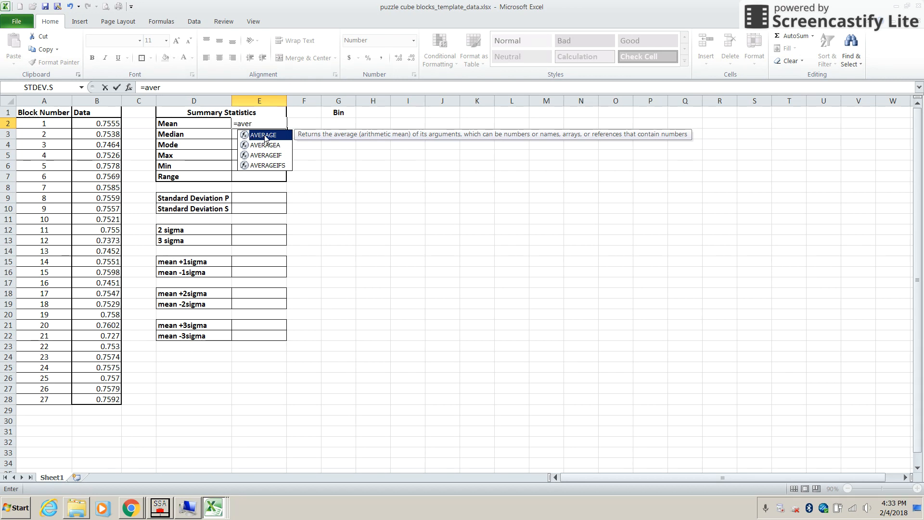
{"action": "left_click", "coordinate": [264, 136]}
{"action": "double_click", "coordinate": [265, 136]}
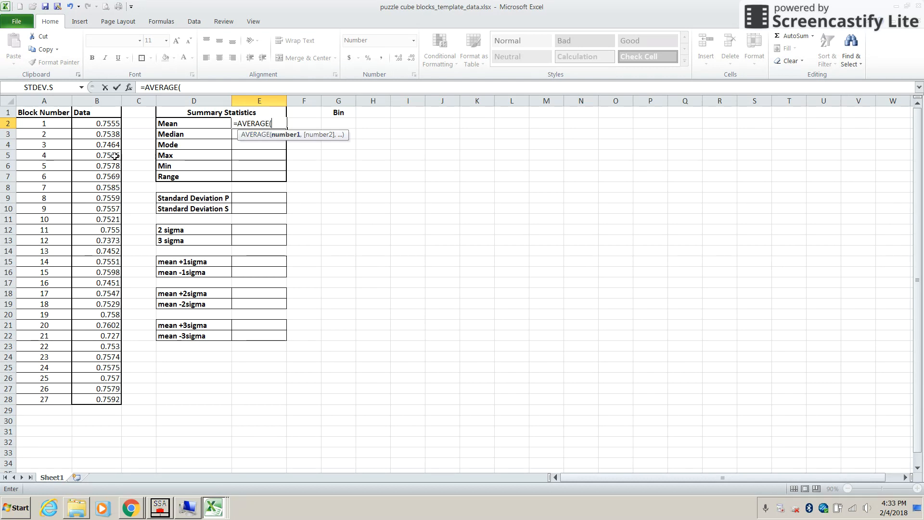
{"action": "left_click_drag", "start_coordinate": [95, 125], "coordinate": [112, 399]}
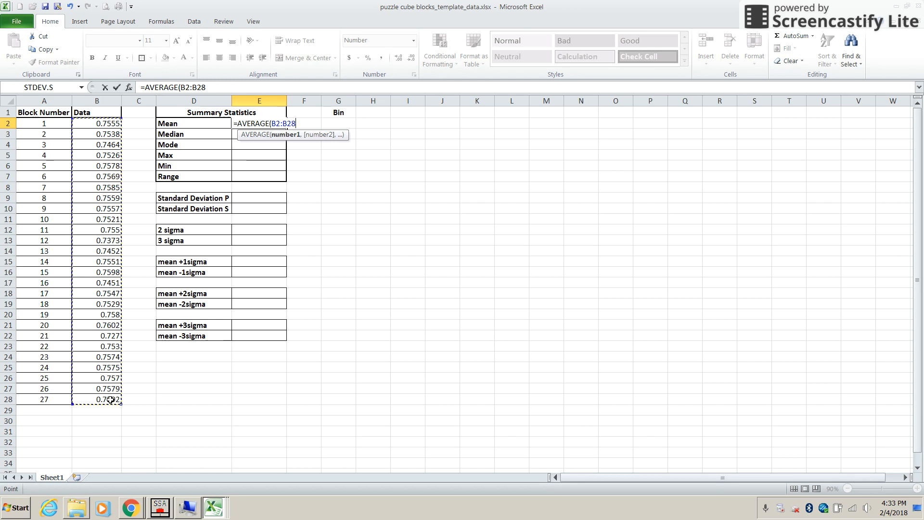
{"action": "type", "text": ")"}
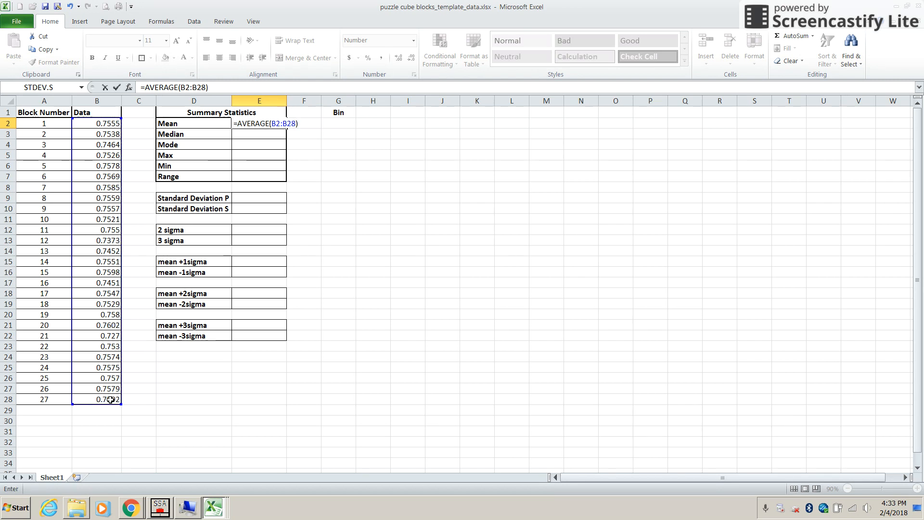
{"action": "key", "text": "Return"}
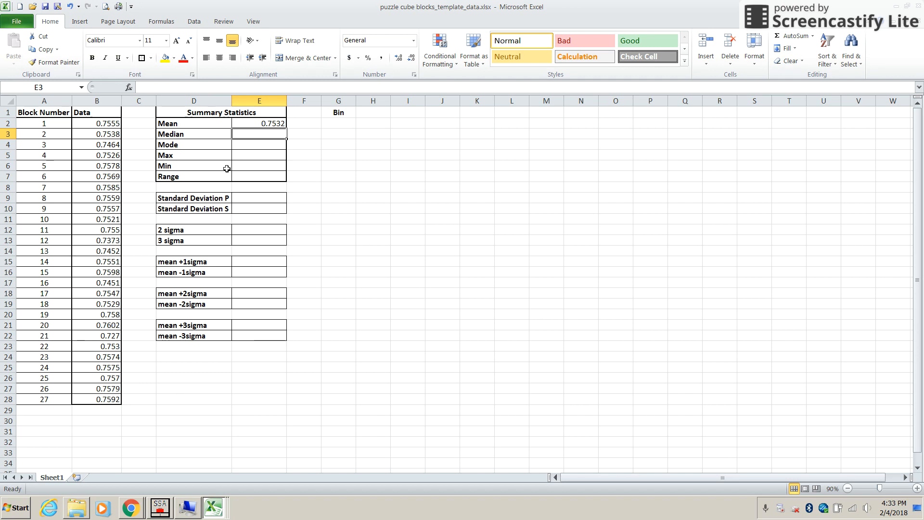
{"action": "left_click", "coordinate": [257, 124]}
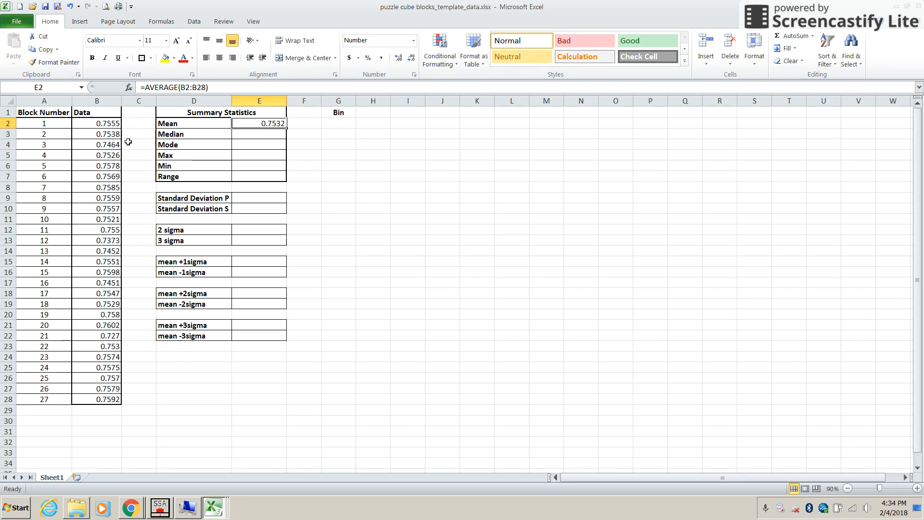
- Calculate the median of the block data in E3 with the formula =MEDIAN(B2:B28)
{"action": "left_click", "coordinate": [245, 137]}
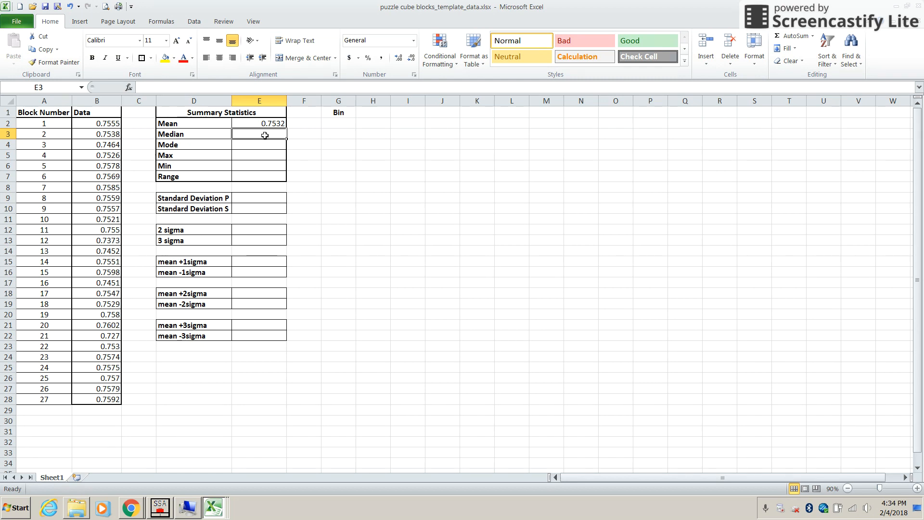
{"action": "type", "text": "="}
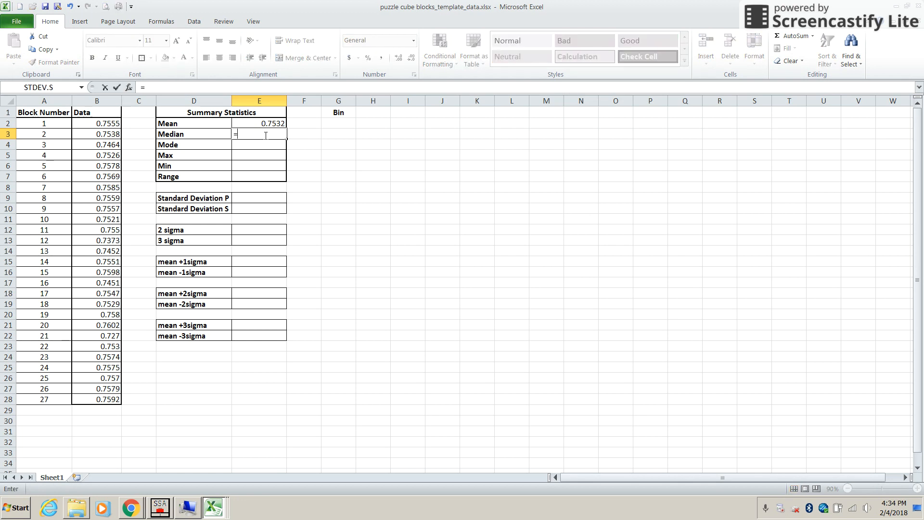
{"action": "type", "text": "med"}
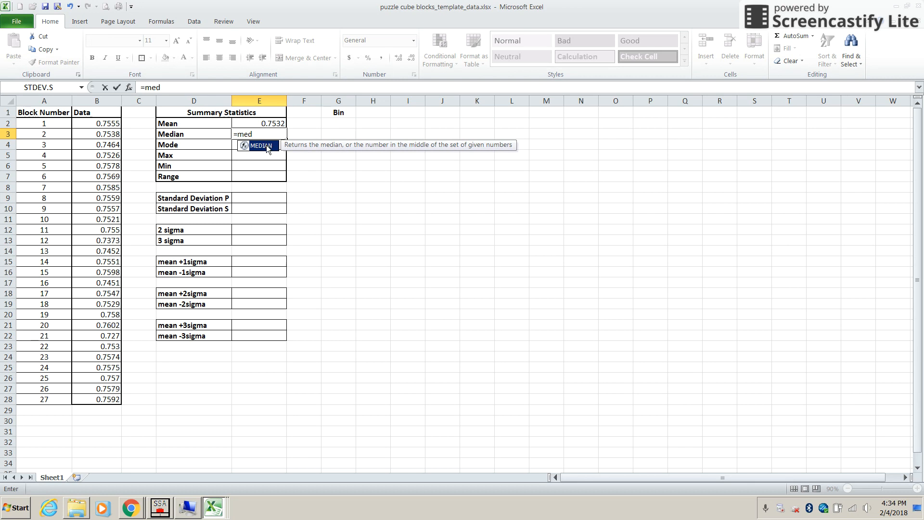
{"action": "double_click", "coordinate": [266, 145]}
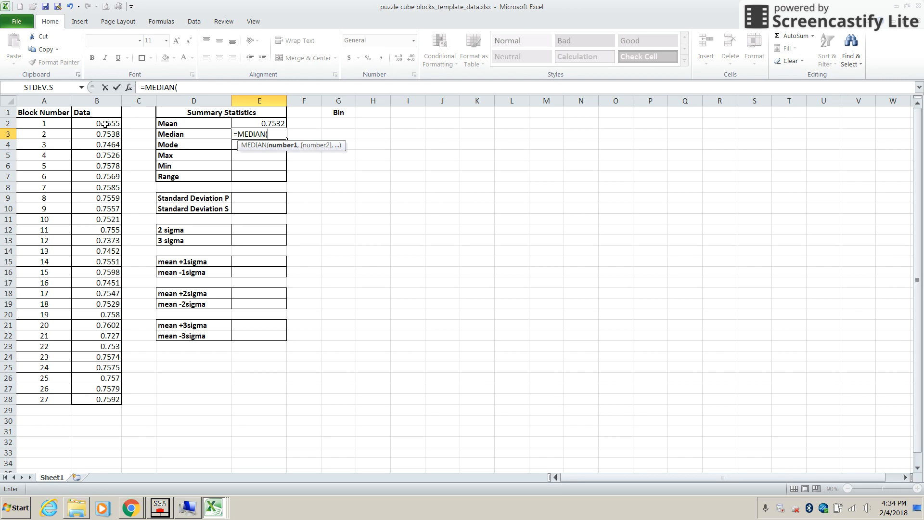
{"action": "left_click_drag", "start_coordinate": [105, 124], "coordinate": [118, 399]}
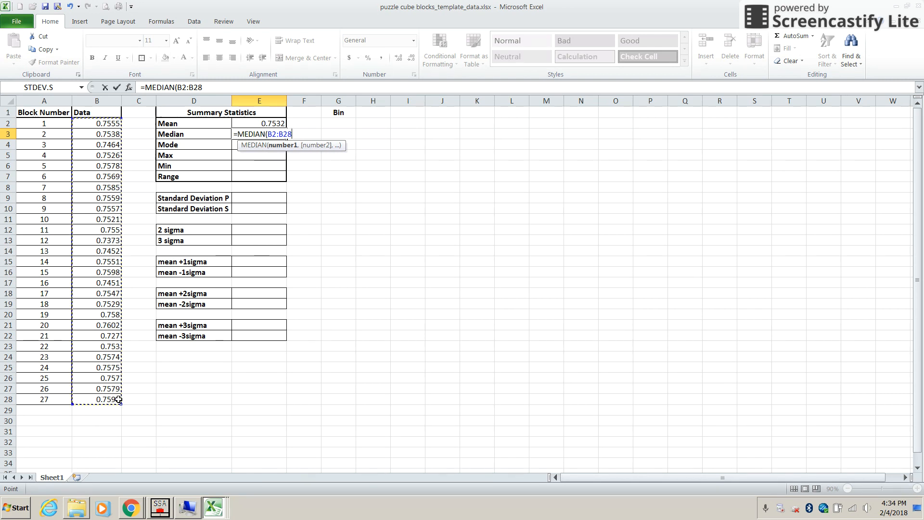
{"action": "type", "text": ")"}
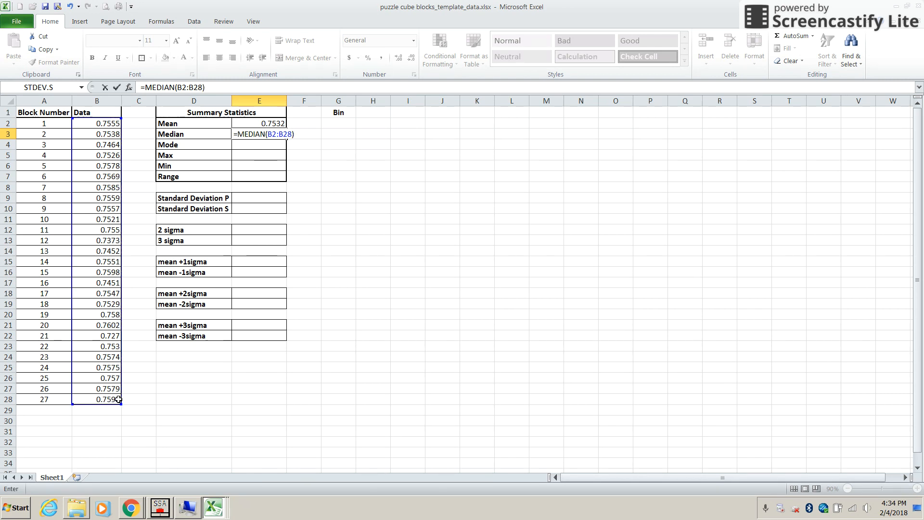
{"action": "key", "text": "Return"}
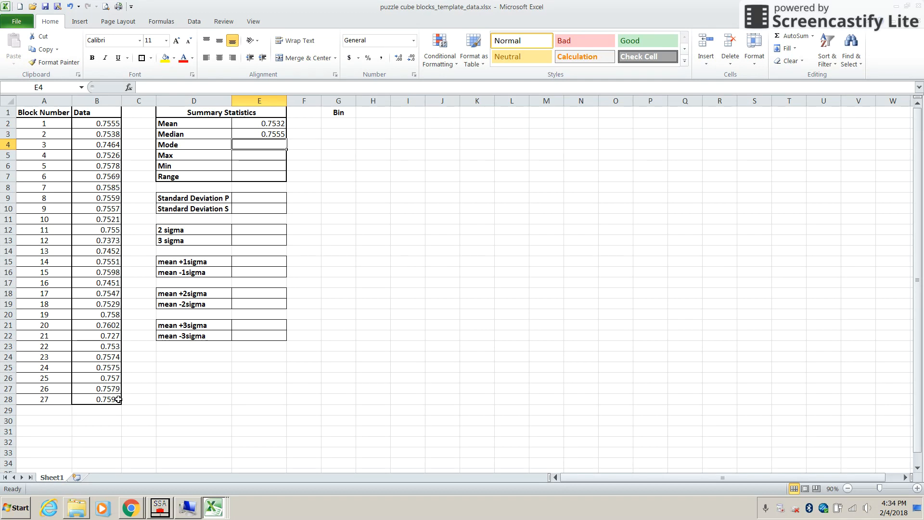
- Calculate the mode of the block data in E4 with the formula =MODE.MULT(B2:B28)
{"action": "type", "text": "="}
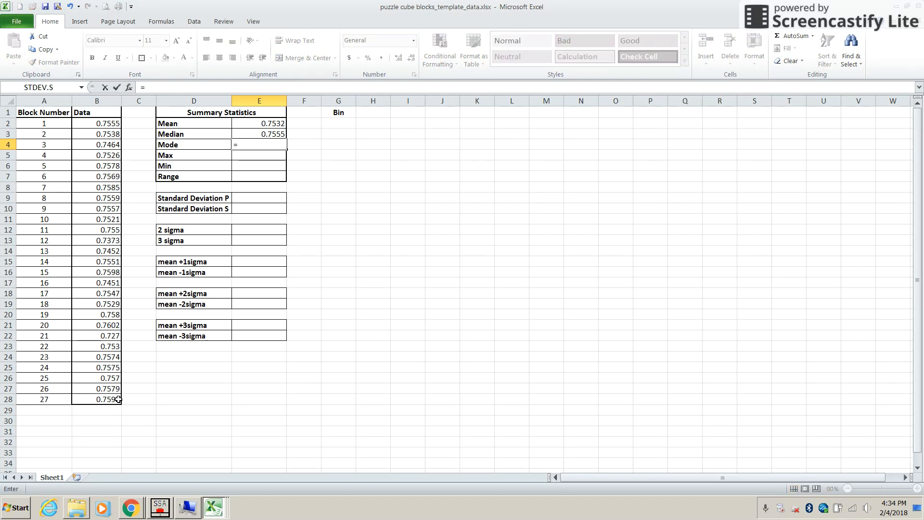
{"action": "type", "text": "mod"}
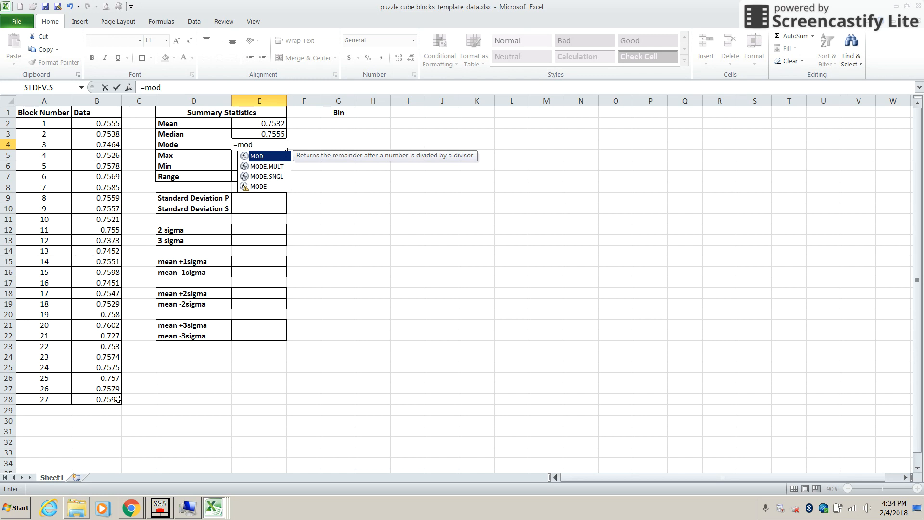
{"action": "type", "text": "e"}
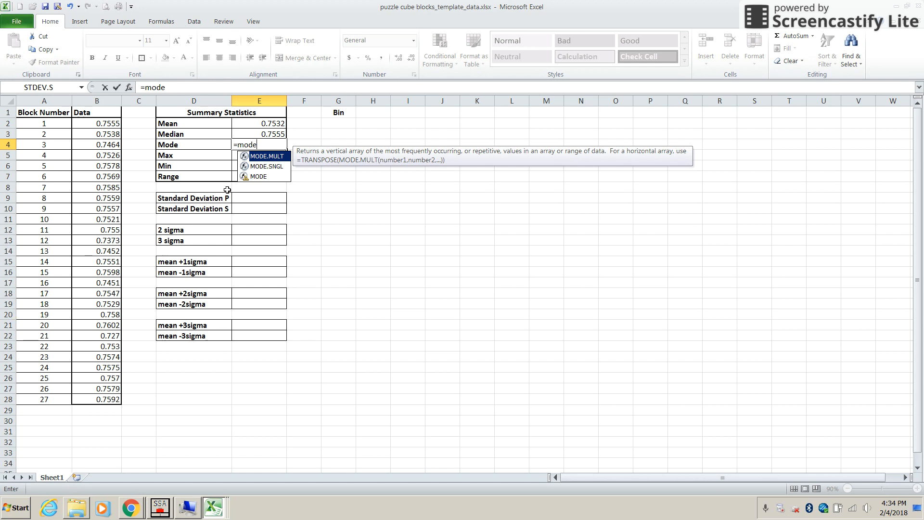
{"action": "double_click", "coordinate": [278, 156]}
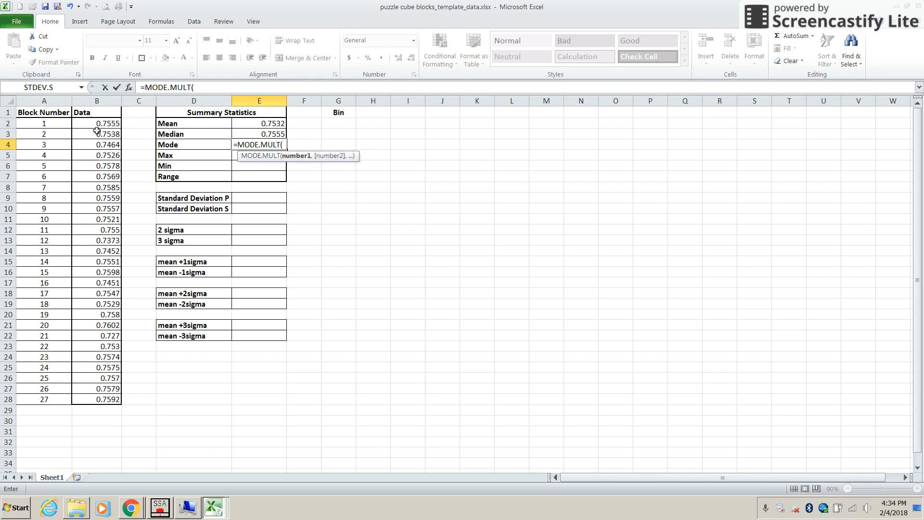
{"action": "left_click_drag", "start_coordinate": [100, 123], "coordinate": [102, 402]}
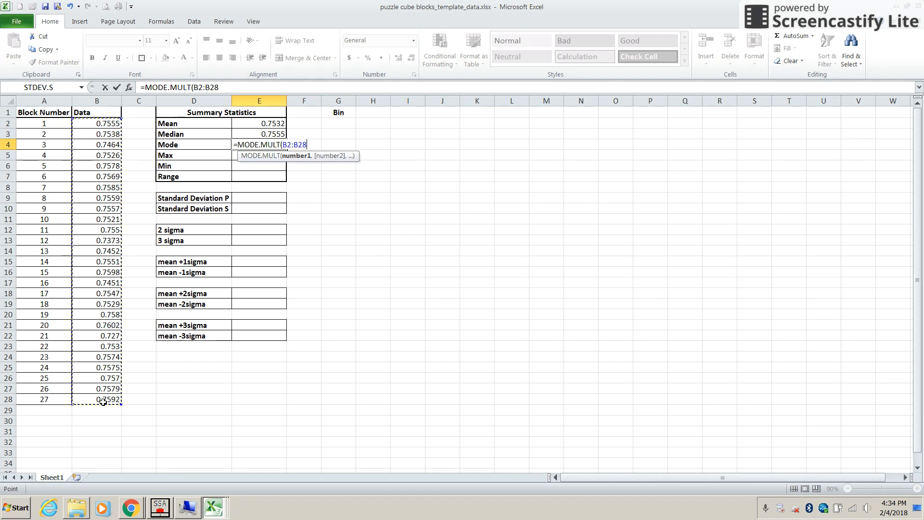
{"action": "type", "text": ")"}
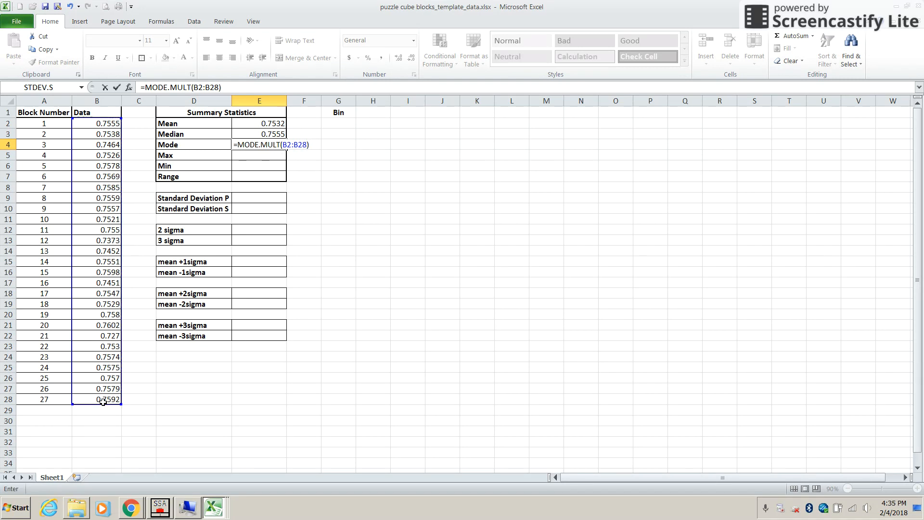
{"action": "key", "text": "Return"}
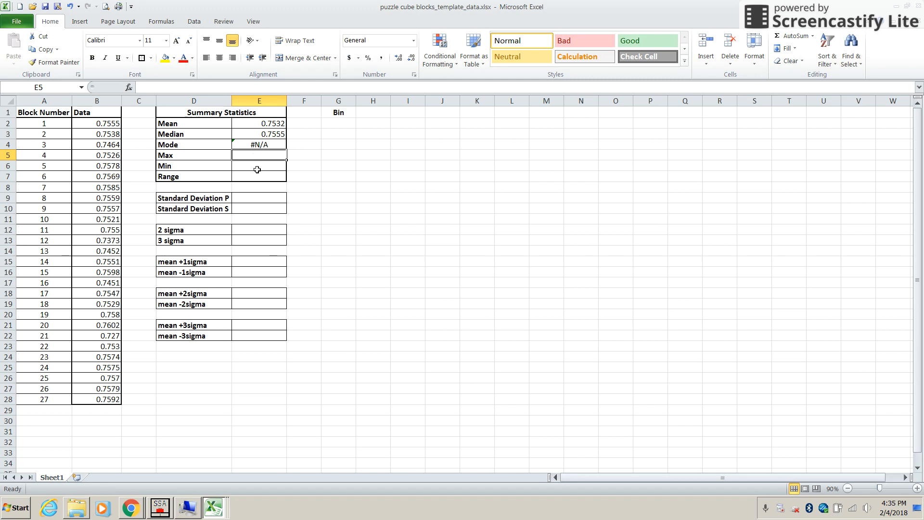
- Calculate the maximum of the block data in E5 with the formula =MAX(B2:B28)
{"action": "type", "text": "="}
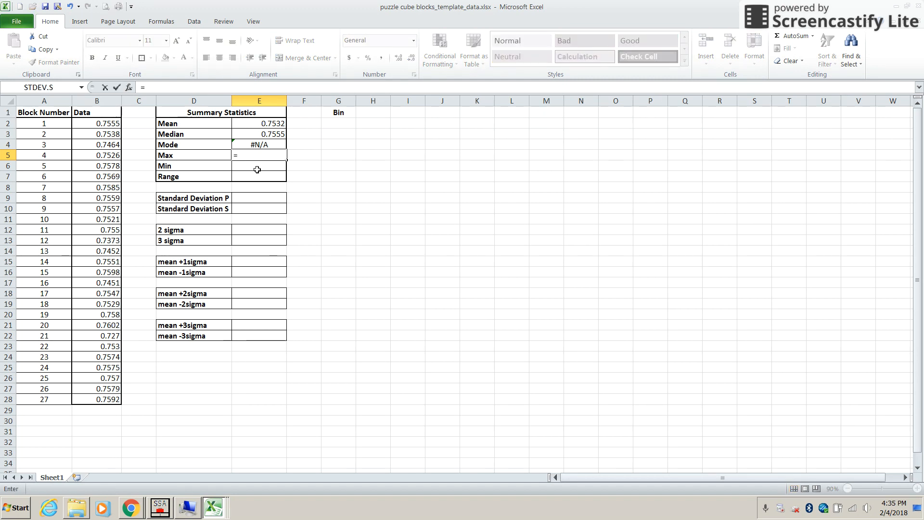
{"action": "type", "text": "max"}
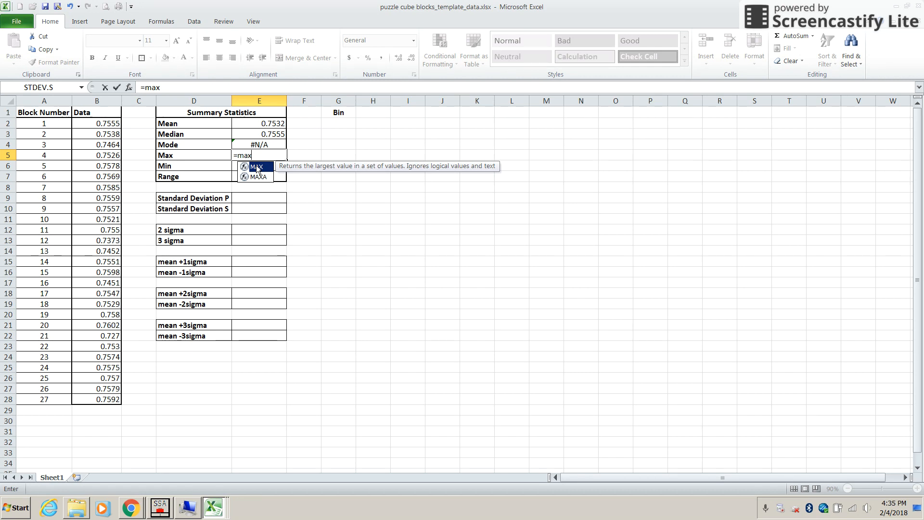
{"action": "type", "text": "("}
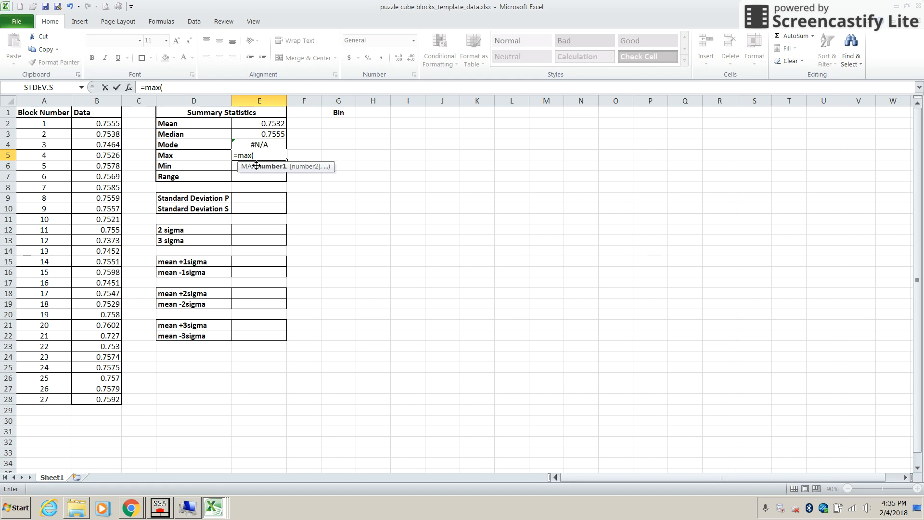
{"action": "left_click_drag", "start_coordinate": [91, 125], "coordinate": [124, 400]}
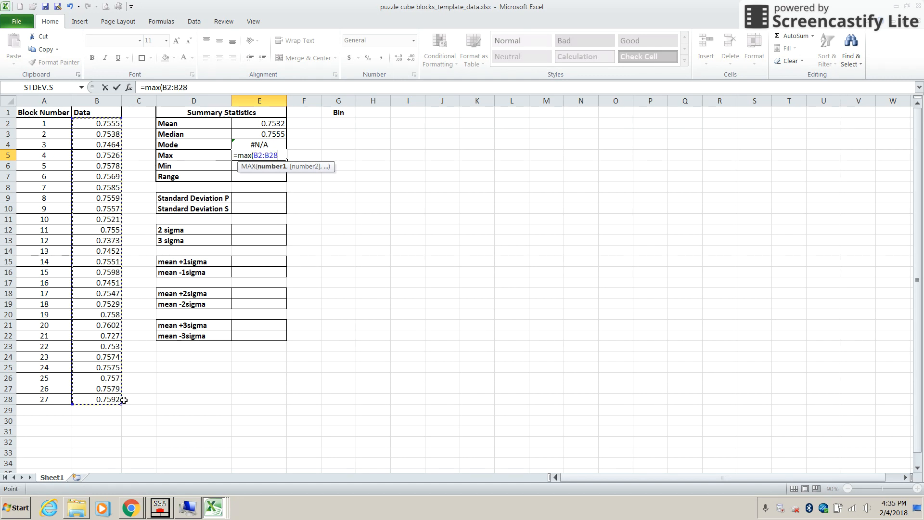
{"action": "type", "text": ")"}
{"action": "key", "text": "Return"}
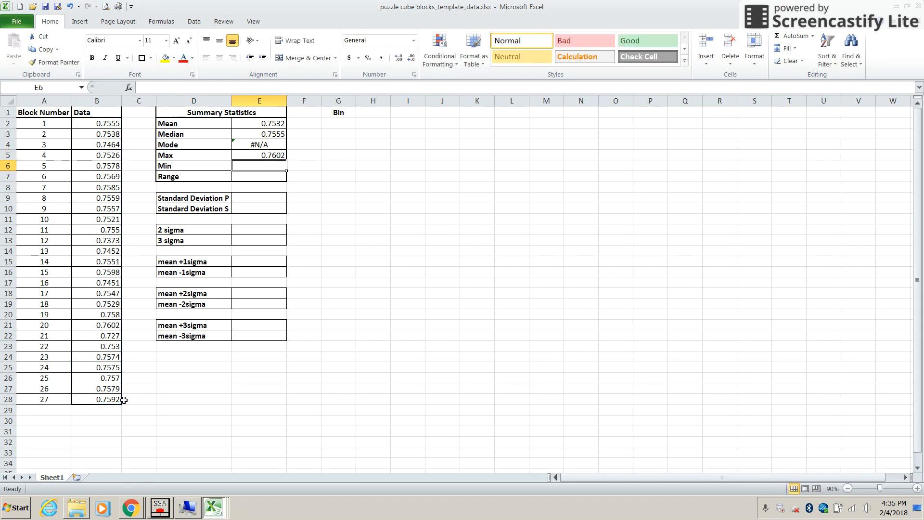
- Calculate the minimum of the block data in E6 with the formula =MIN(B2:B28)
{"action": "type", "text": "=min("}
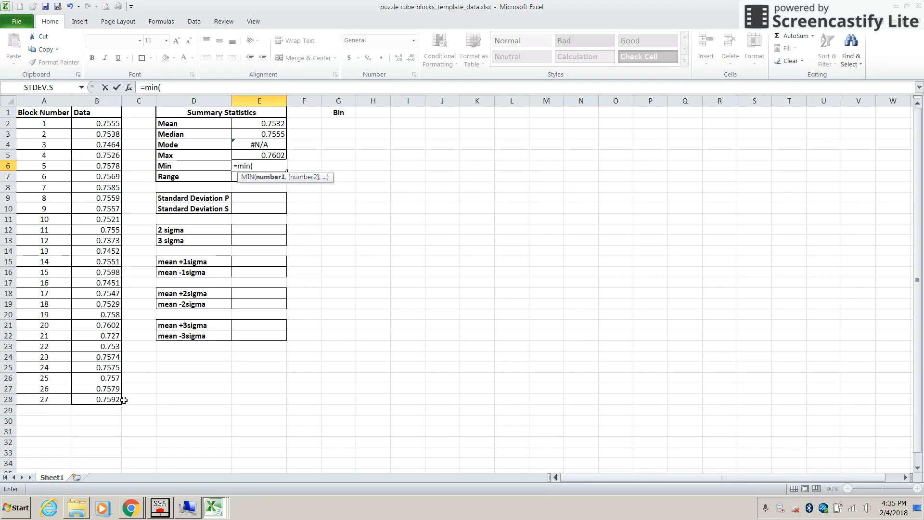
{"action": "left_click_drag", "start_coordinate": [108, 125], "coordinate": [119, 399]}
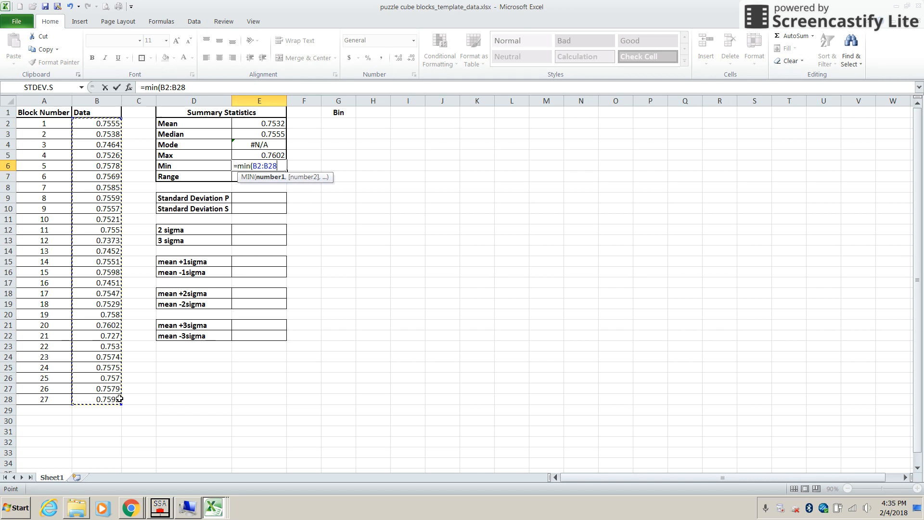
{"action": "type", "text": ")"}
{"action": "key", "text": "Return"}
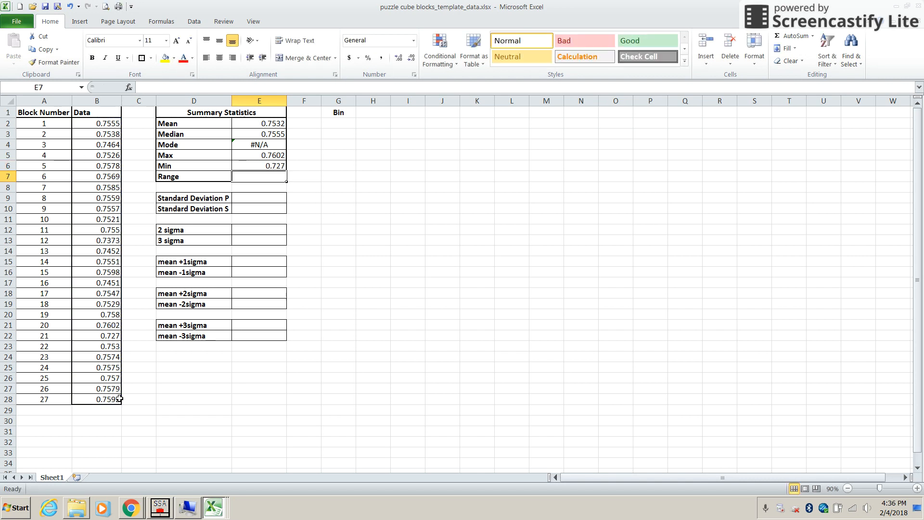
- Calculate the range in E7 by subtracting the minimum from the maximum with the formula =E5-E6
{"action": "type", "text": "="}
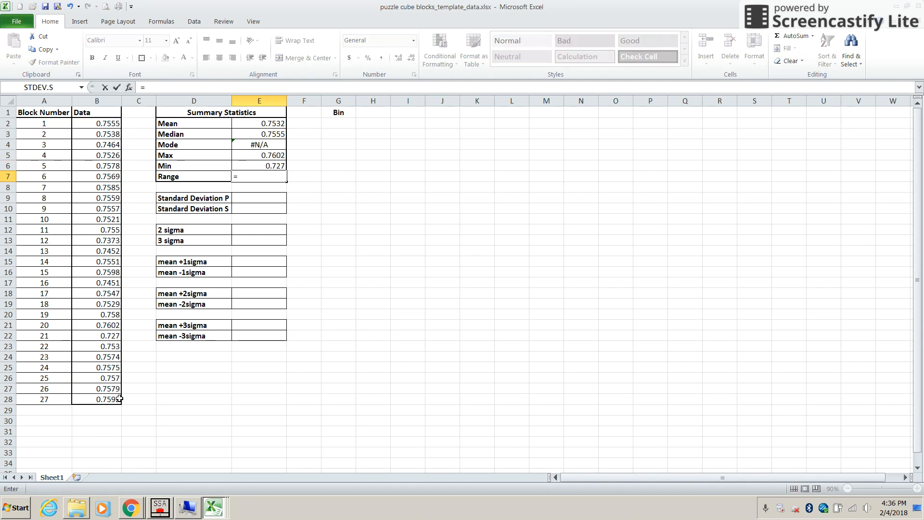
{"action": "type", "text": "ran"}
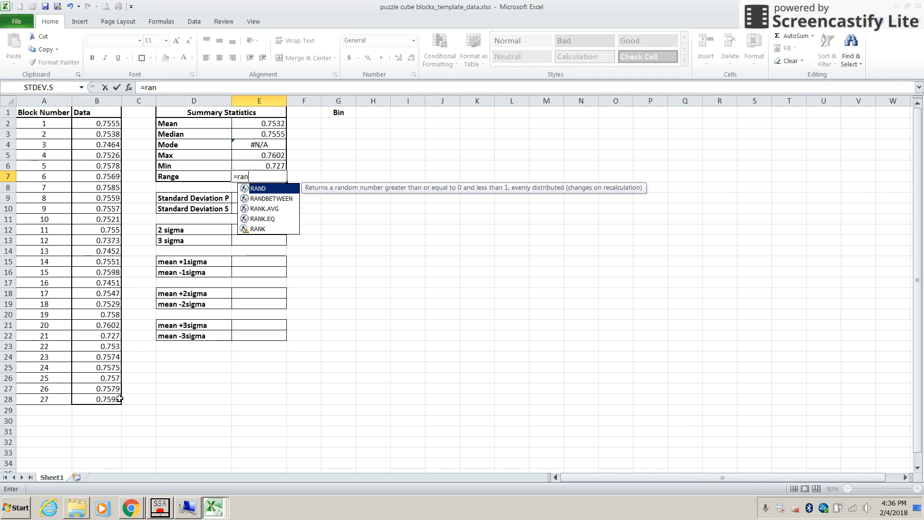
{"action": "key", "text": "BackSpace"}
{"action": "key", "text": "BackSpace"}
{"action": "key", "text": "BackSpace"}
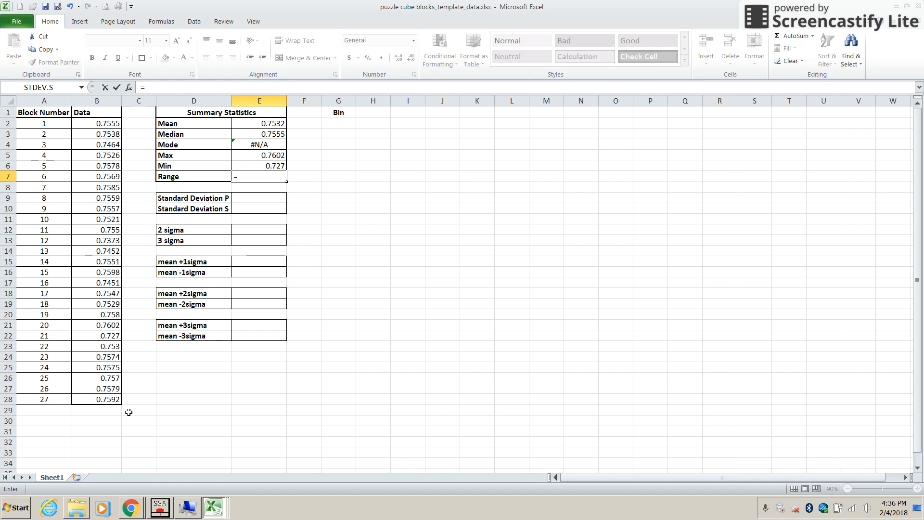
{"action": "left_click", "coordinate": [254, 155]}
{"action": "type", "text": "-"}
{"action": "left_click", "coordinate": [253, 165]}
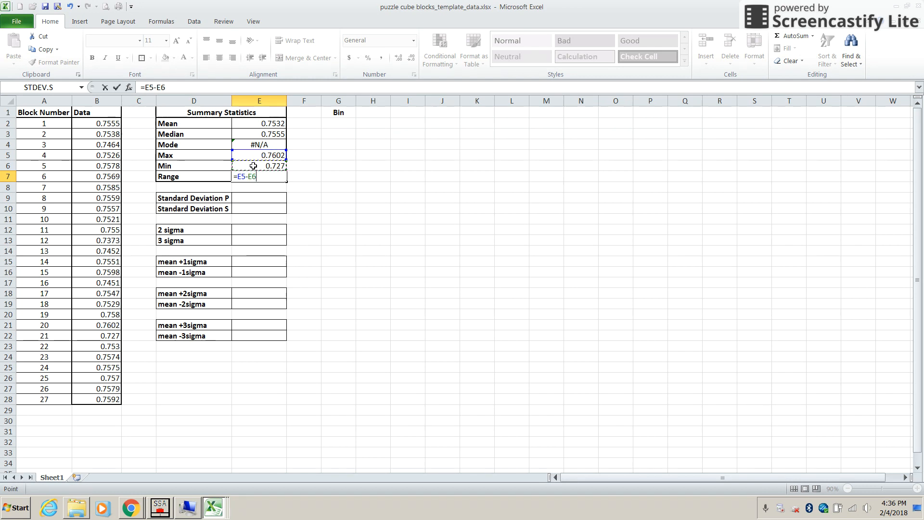
{"action": "key", "text": "Return"}
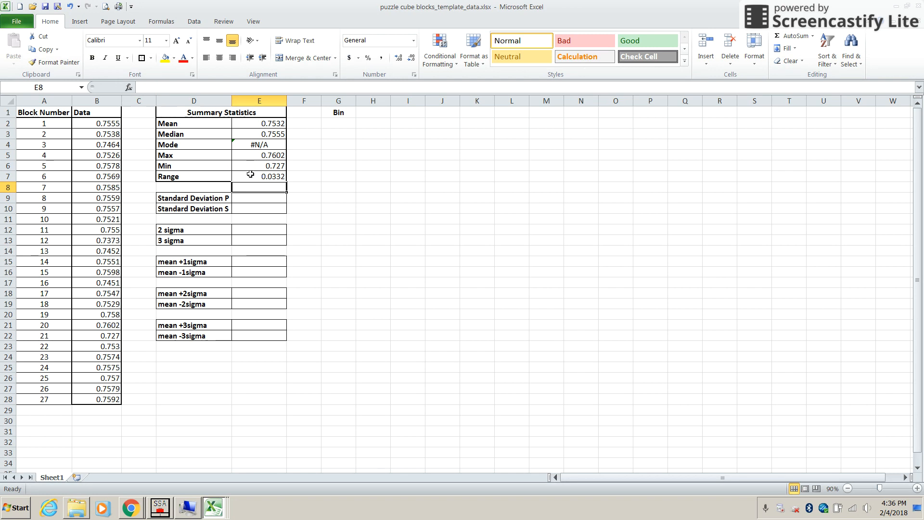
- Calculate the population standard deviation of the block data in E9 with the formula =STDEV.P(B2:B28)
{"action": "left_click", "coordinate": [257, 199]}
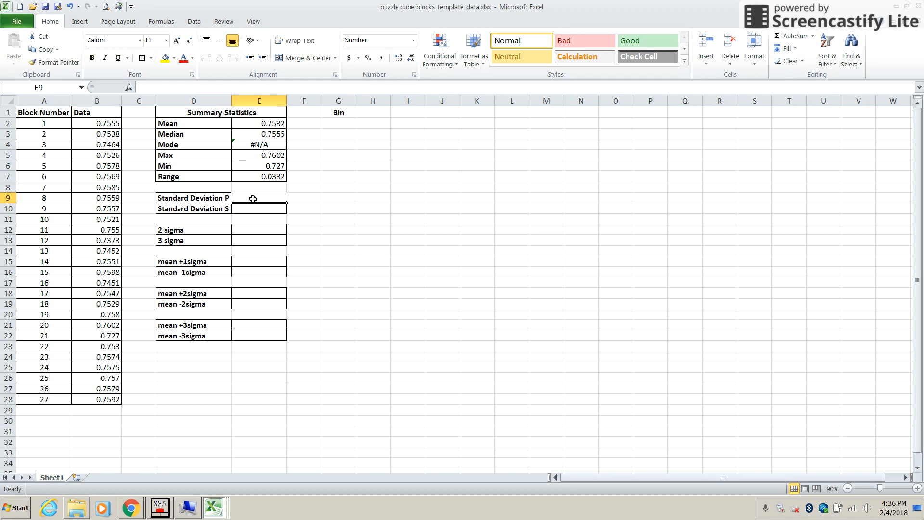
{"action": "type", "text": "="}
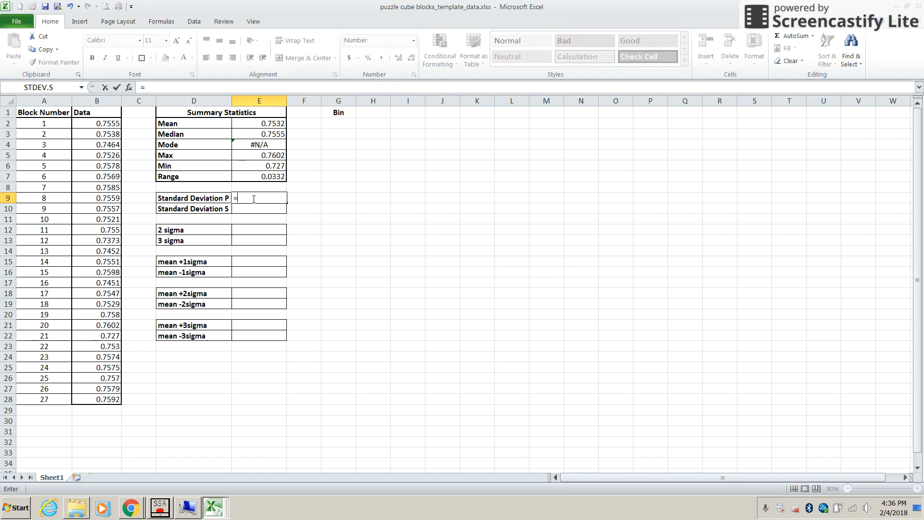
{"action": "type", "text": "stde"}
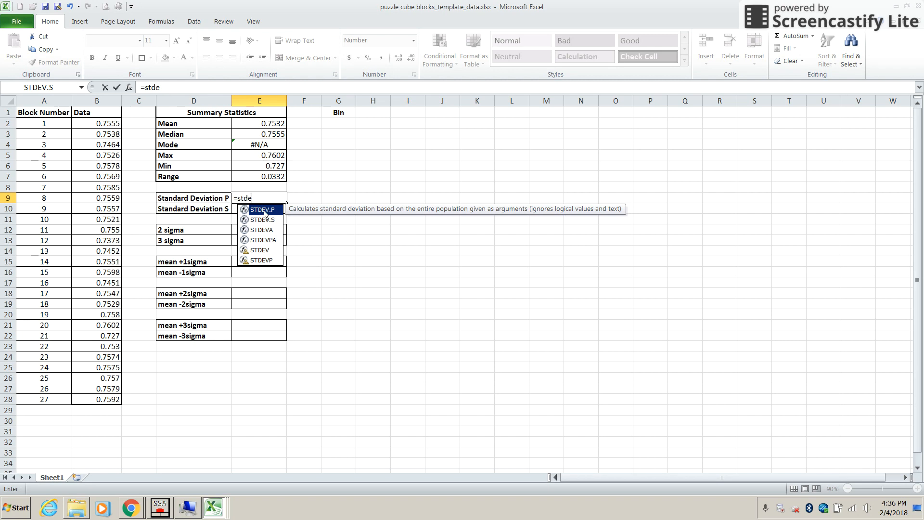
{"action": "double_click", "coordinate": [264, 211]}
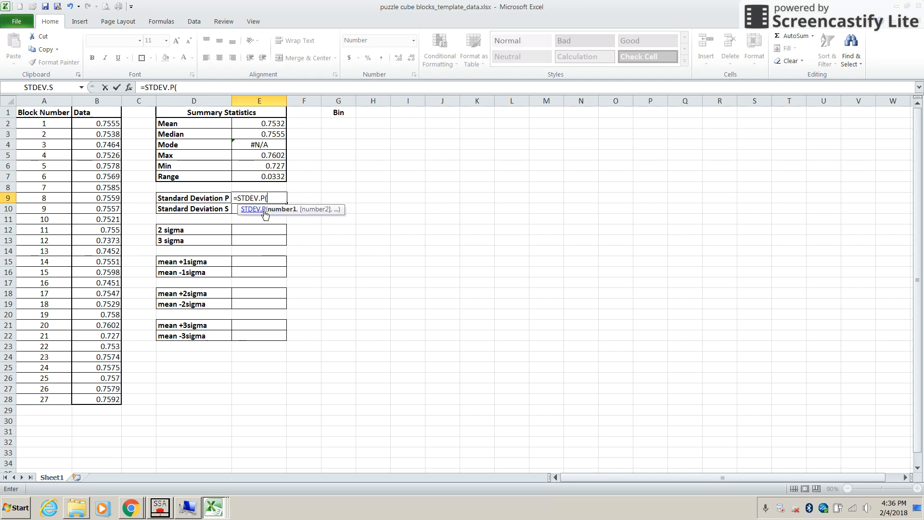
{"action": "left_click_drag", "start_coordinate": [103, 123], "coordinate": [105, 396]}
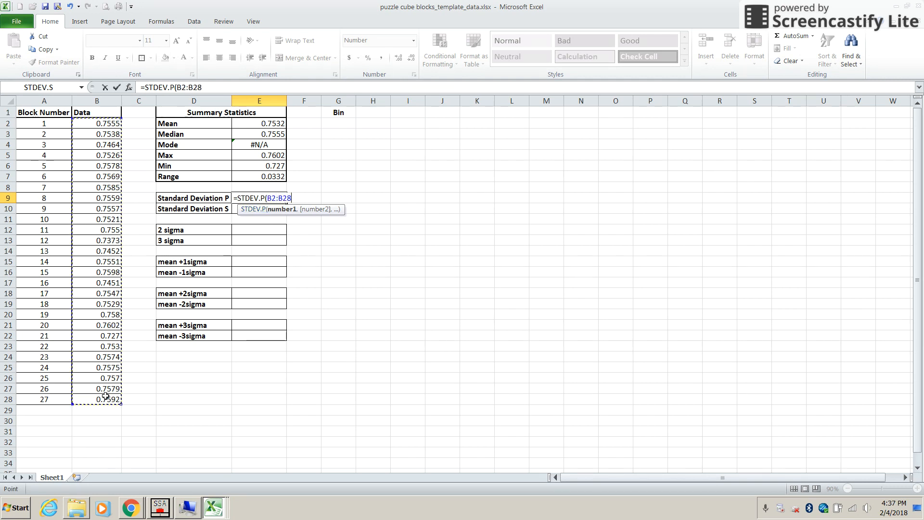
{"action": "type", "text": ")"}
{"action": "key", "text": "Return"}
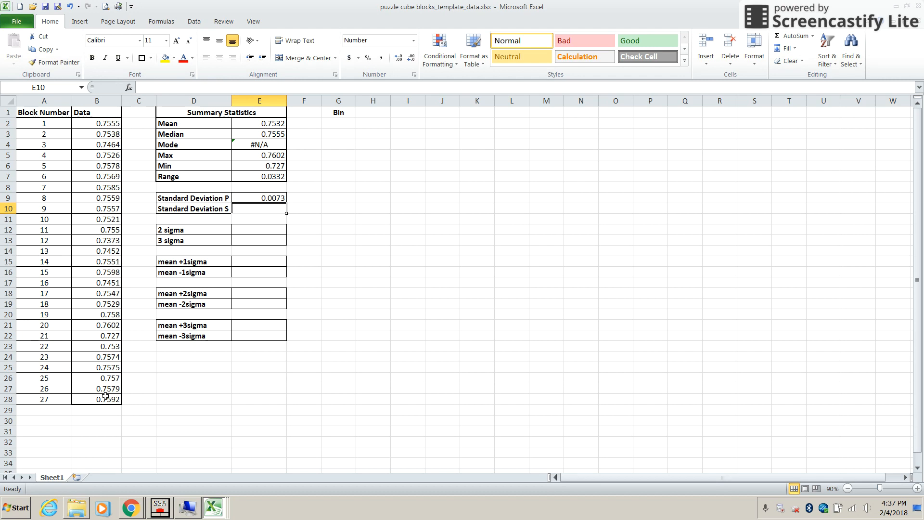
- Calculate the sample standard deviation of the block data in E10 with the formula =STDEV.S(B2:B28)
{"action": "type", "text": "="}
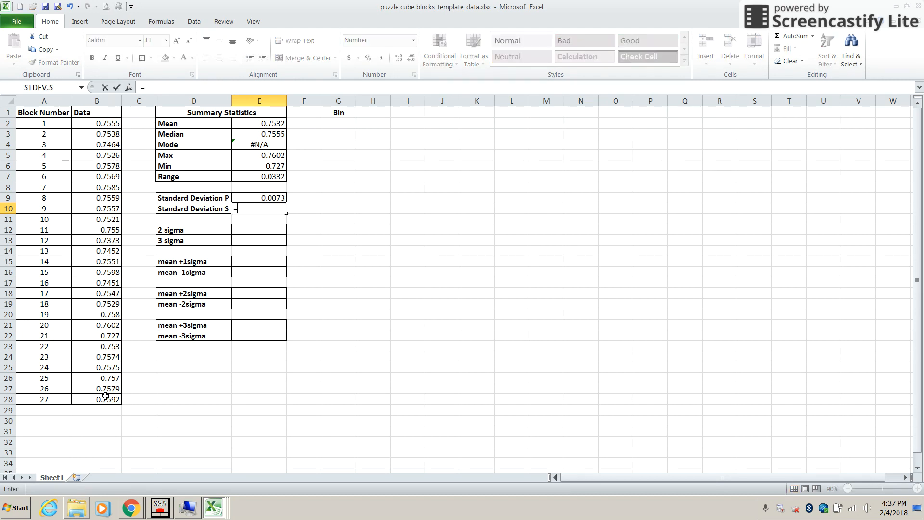
{"action": "type", "text": "stde"}
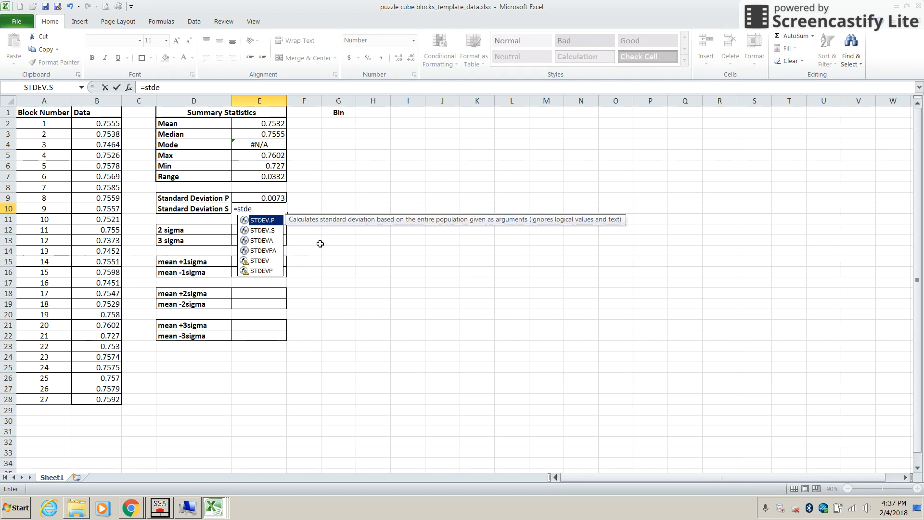
{"action": "double_click", "coordinate": [271, 231]}
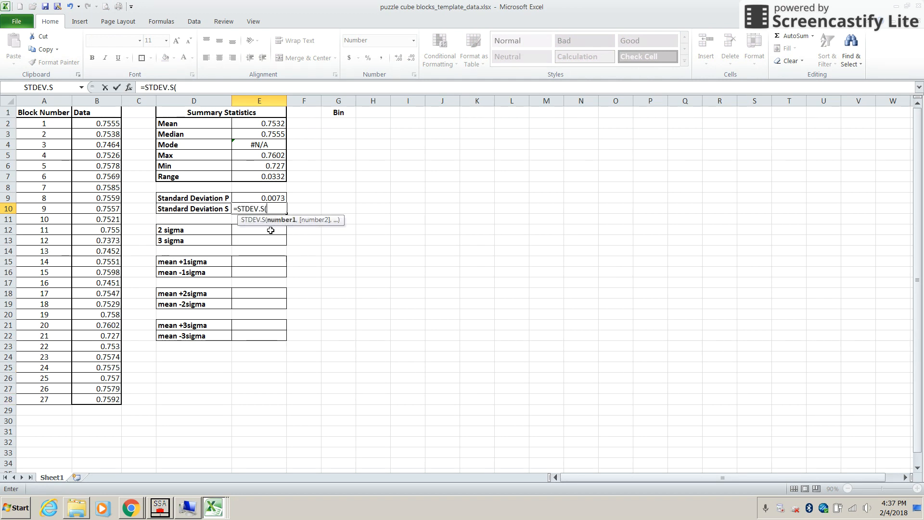
{"action": "left_click_drag", "start_coordinate": [104, 126], "coordinate": [113, 398]}
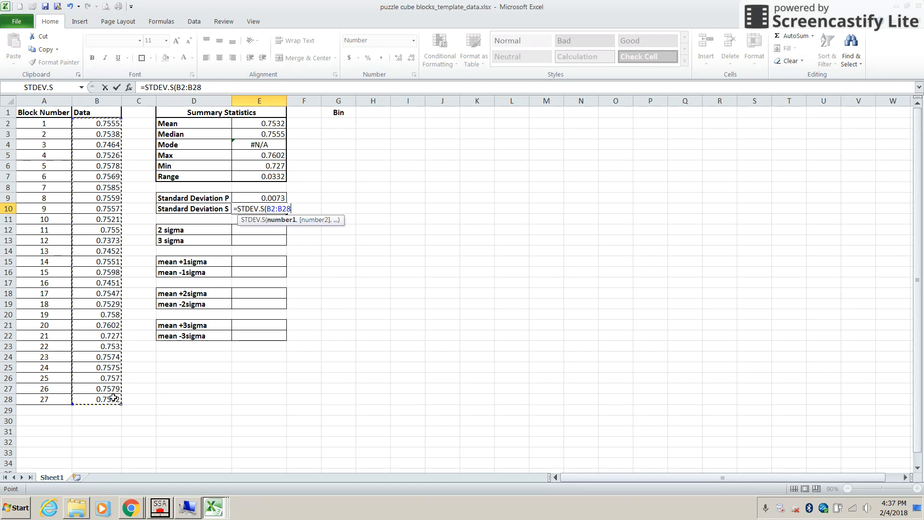
{"action": "type", "text": ")"}
{"action": "key", "text": "Return"}
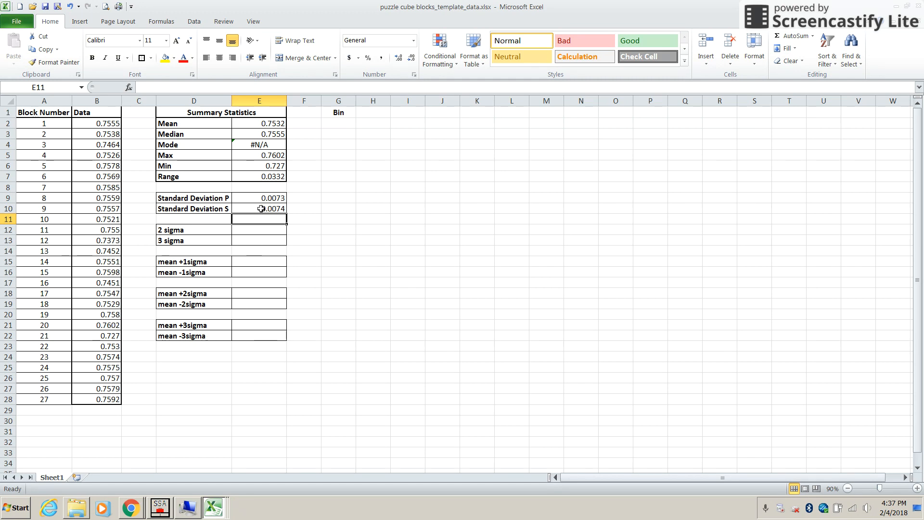
- Calculate the 2 sigma value in E12 from the sample standard deviation with the formula =2*E10
{"action": "left_click", "coordinate": [263, 231]}
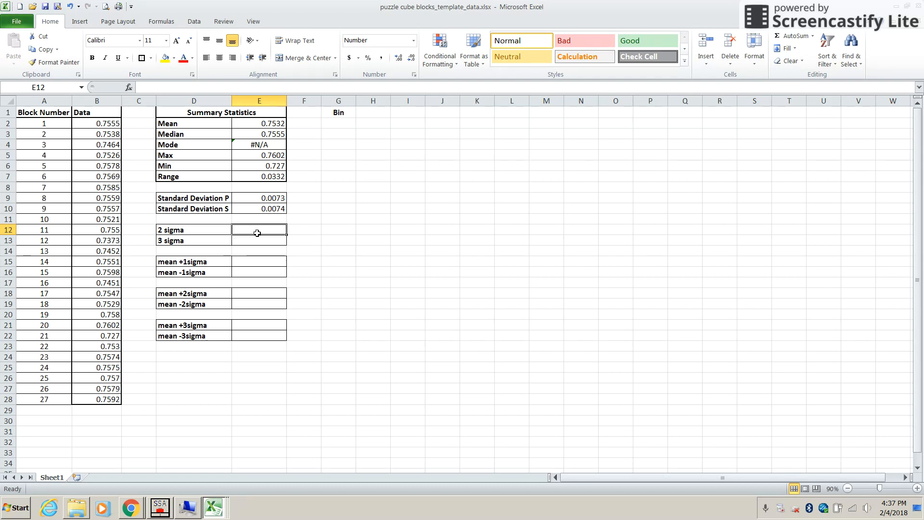
{"action": "type", "text": "="}
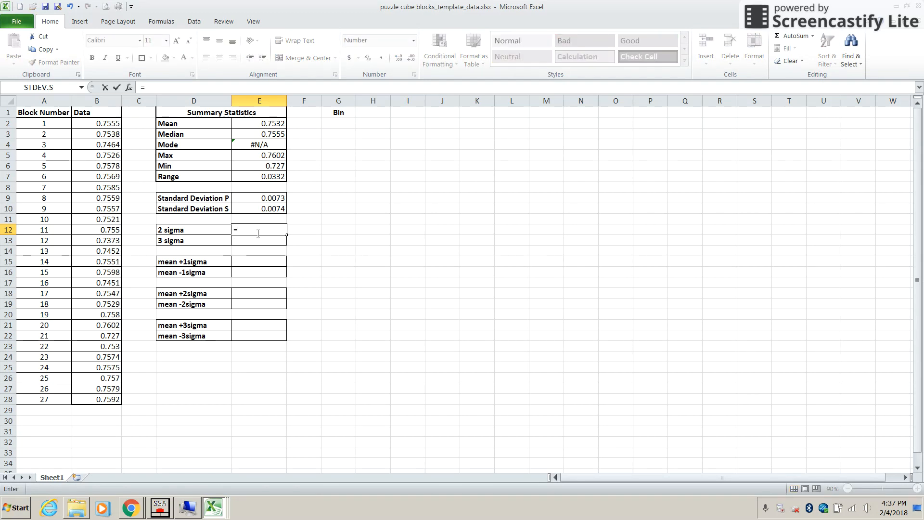
{"action": "type", "text": "2*"}
{"action": "left_click", "coordinate": [263, 211]}
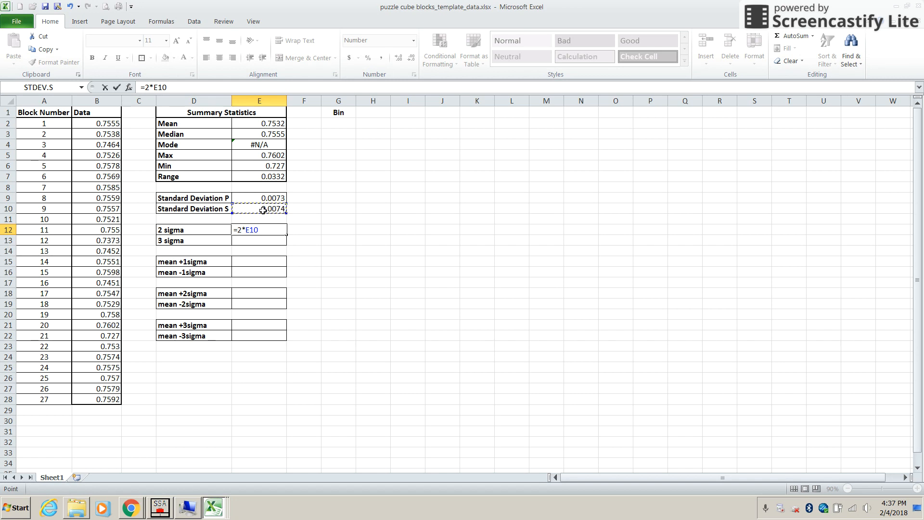
{"action": "key", "text": "Return"}
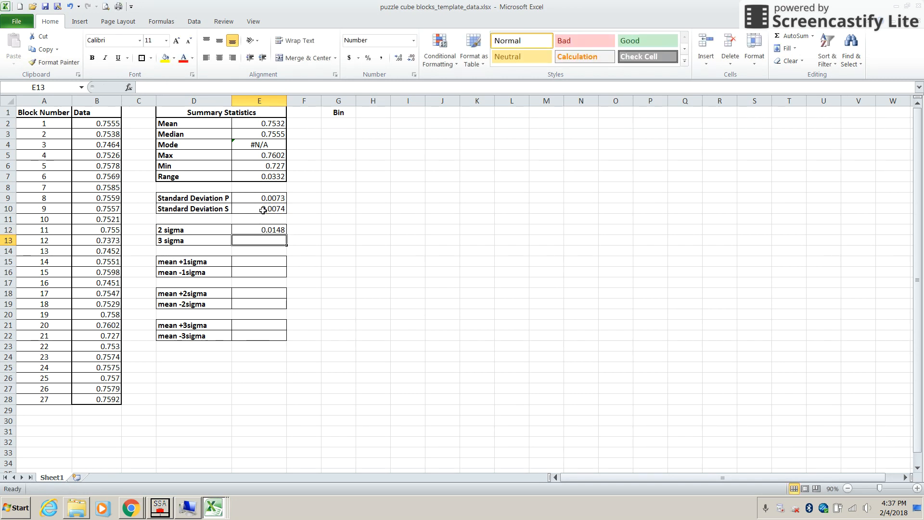
- Calculate the 3 sigma value in E13 from the sample standard deviation with the formula =3*E10
{"action": "type", "text": "=3*"}
{"action": "left_click", "coordinate": [263, 211]}
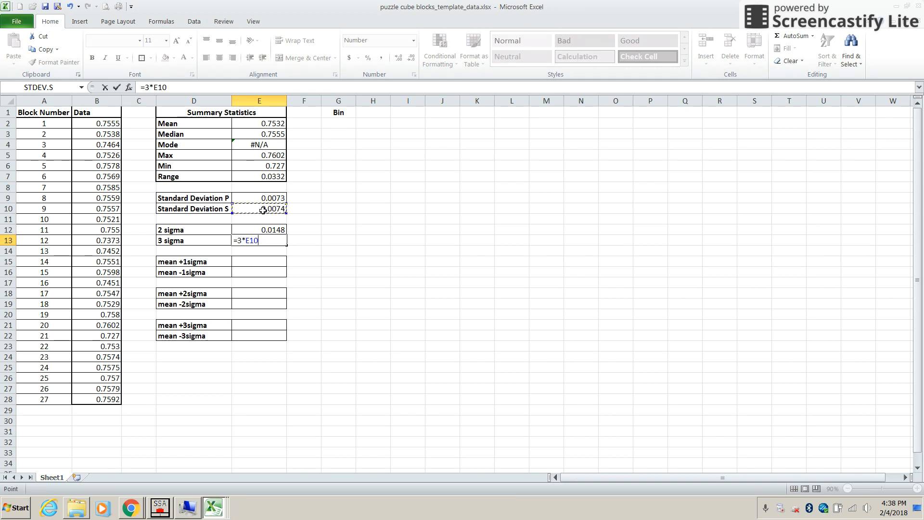
{"action": "key", "text": "Return"}
{"action": "key", "text": "Return"}
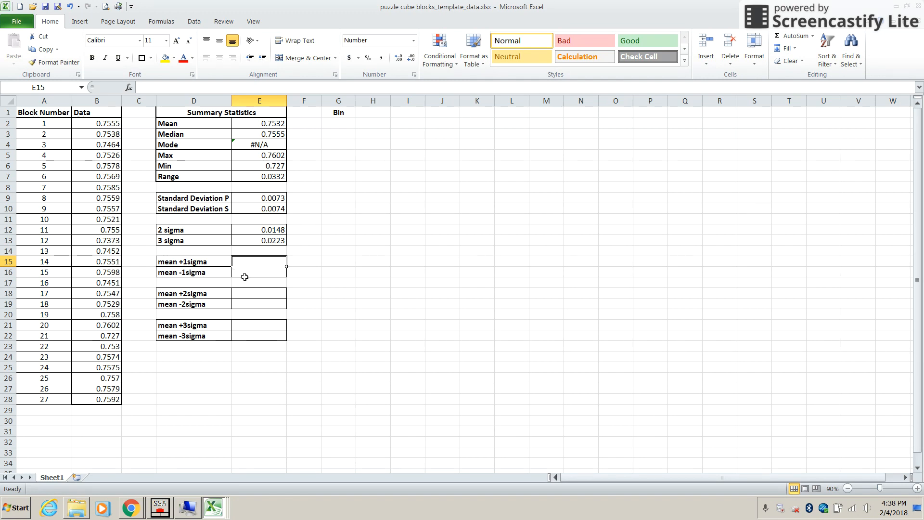
- Calculate mean +1sigma in E15 by adding the sample standard deviation to the mean with the formula =E2+E10
{"action": "type", "text": "="}
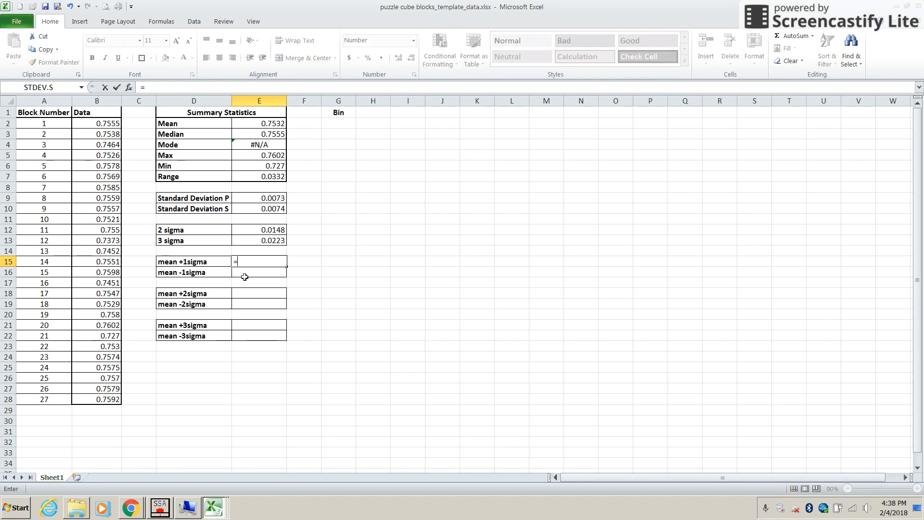
{"action": "left_click", "coordinate": [260, 124]}
{"action": "type", "text": "+"}
{"action": "left_click", "coordinate": [254, 209]}
{"action": "key", "text": "Return"}
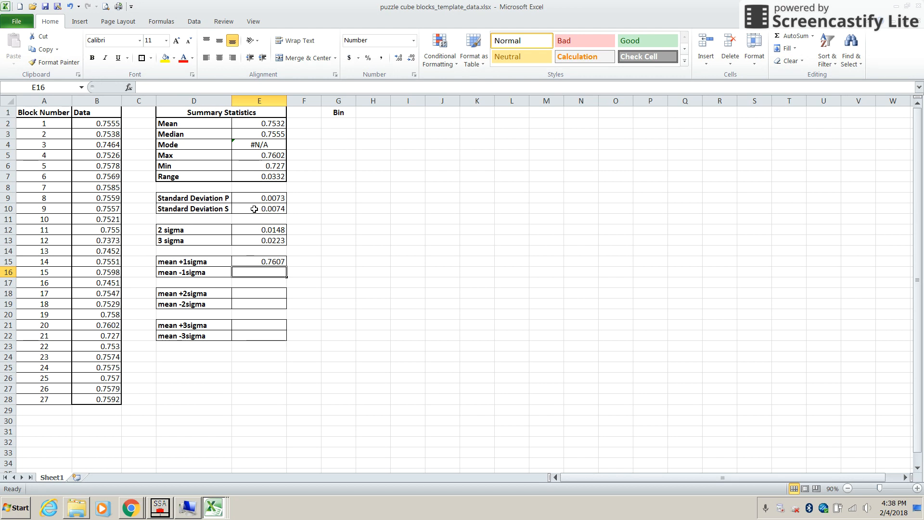
- Calculate mean -1sigma in E16 by subtracting the sample standard deviation from the mean with the formula =E2-E10
{"action": "type", "text": "="}
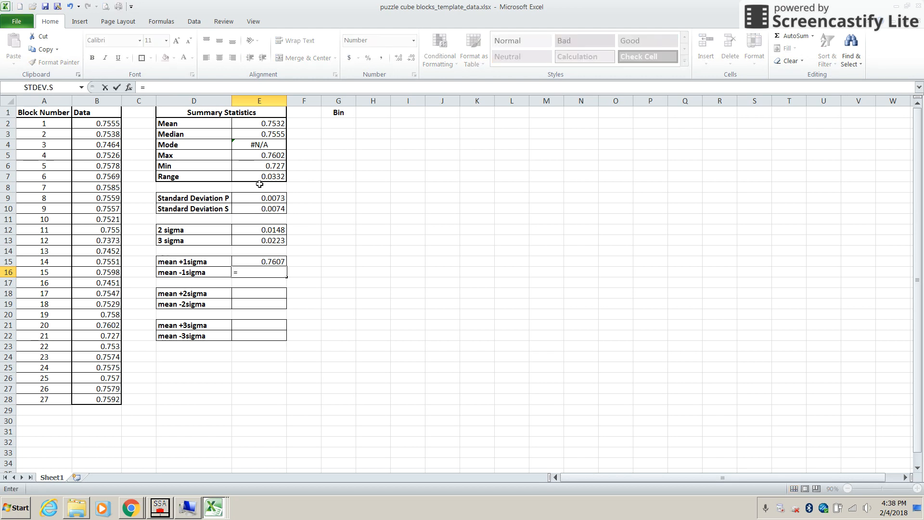
{"action": "left_click", "coordinate": [261, 123]}
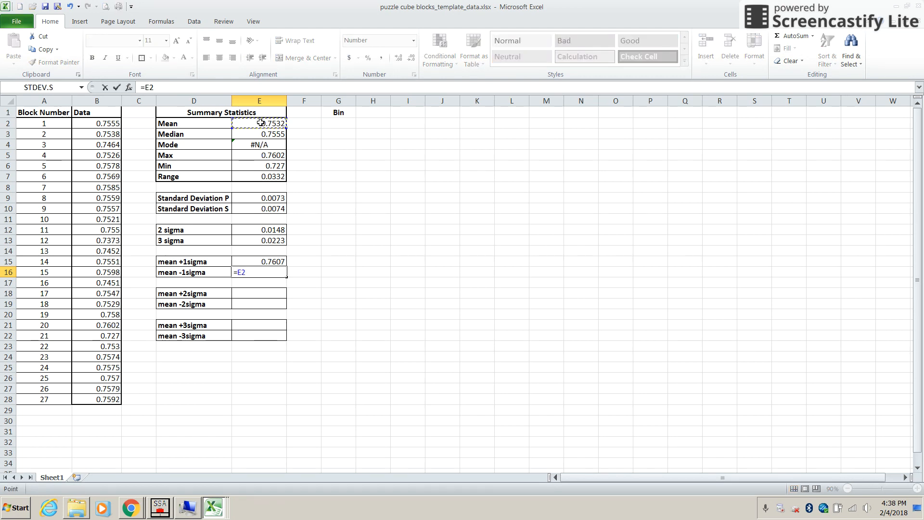
{"action": "type", "text": "-"}
{"action": "left_click", "coordinate": [255, 211]}
{"action": "key", "text": "Return"}
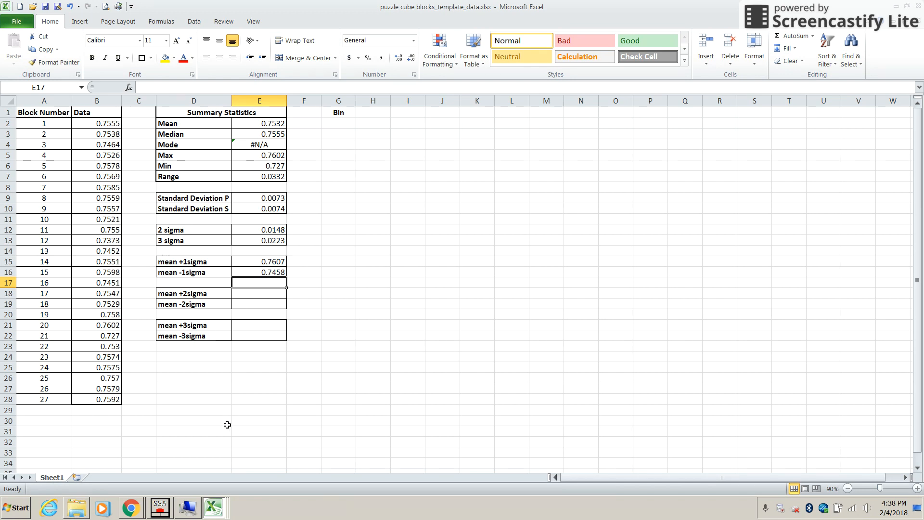
{"action": "mouse_move", "coordinate": [133, 514]}
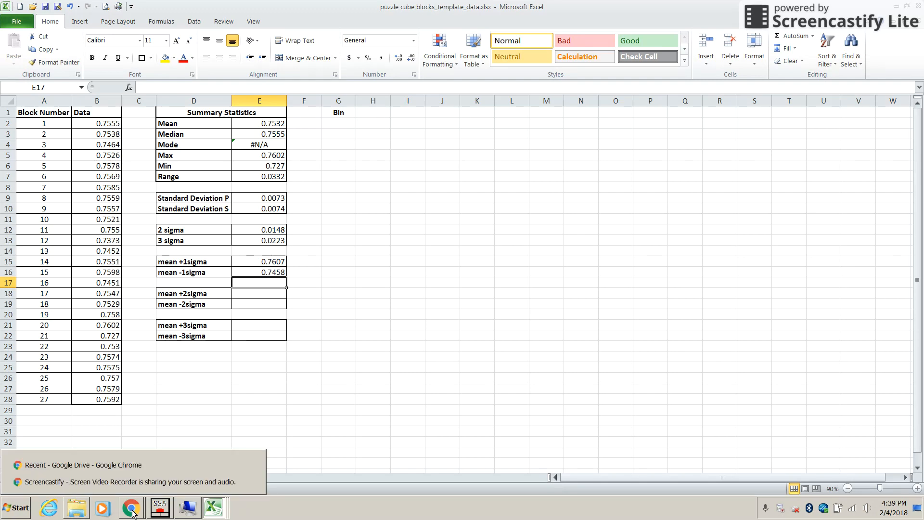
{"action": "left_click", "coordinate": [125, 483]}
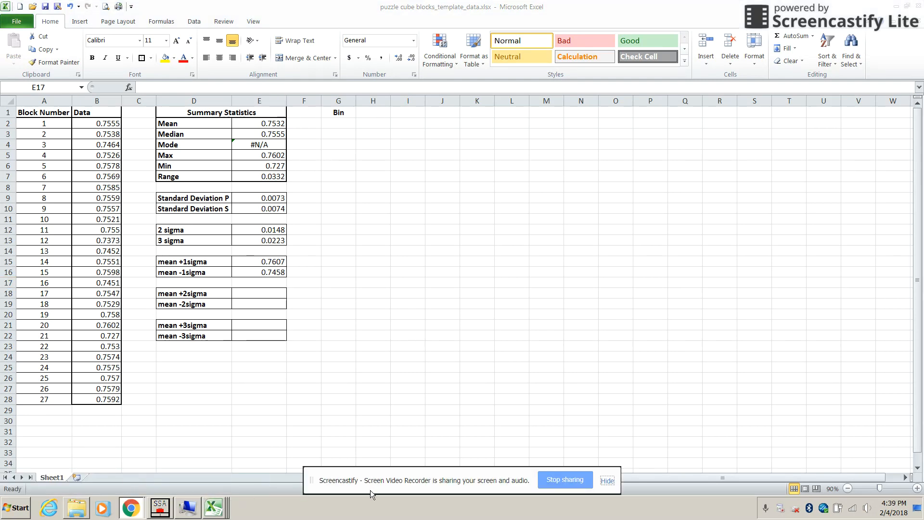